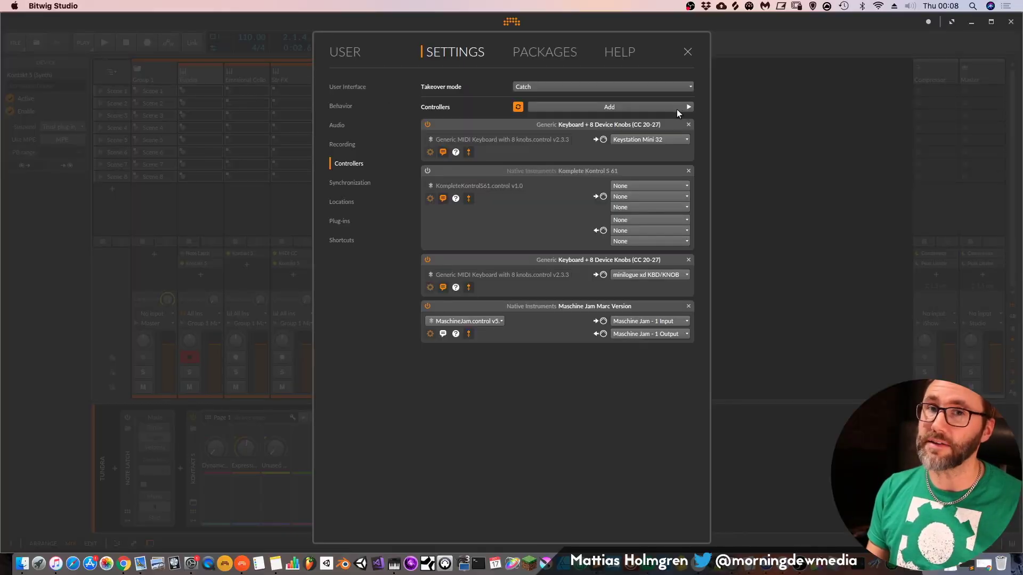
- Browse the manufacturers offered for adding a new controller in the controller settings
{"action": "left_click", "coordinate": [677, 109]}
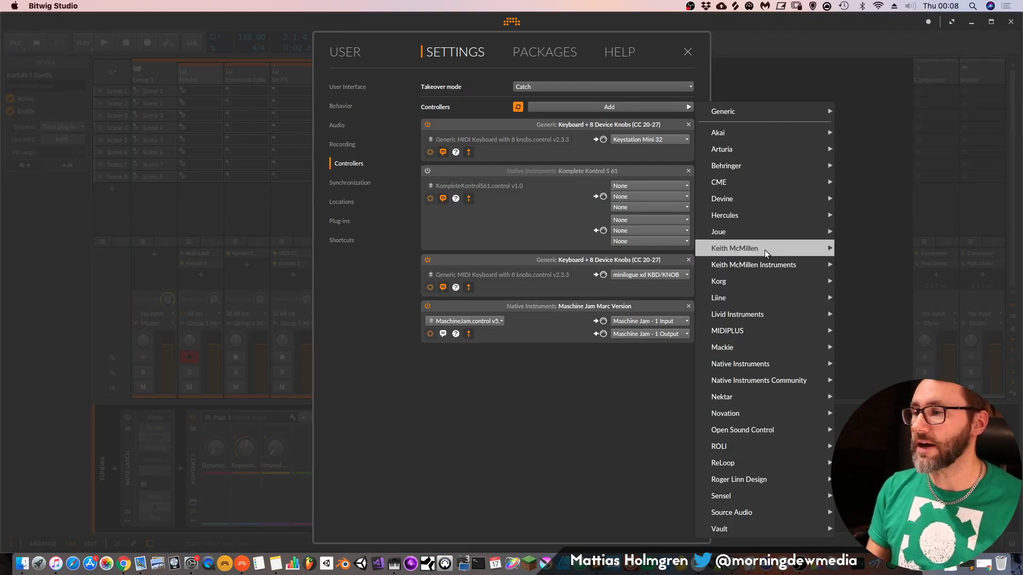
{"action": "mouse_move", "coordinate": [768, 310]}
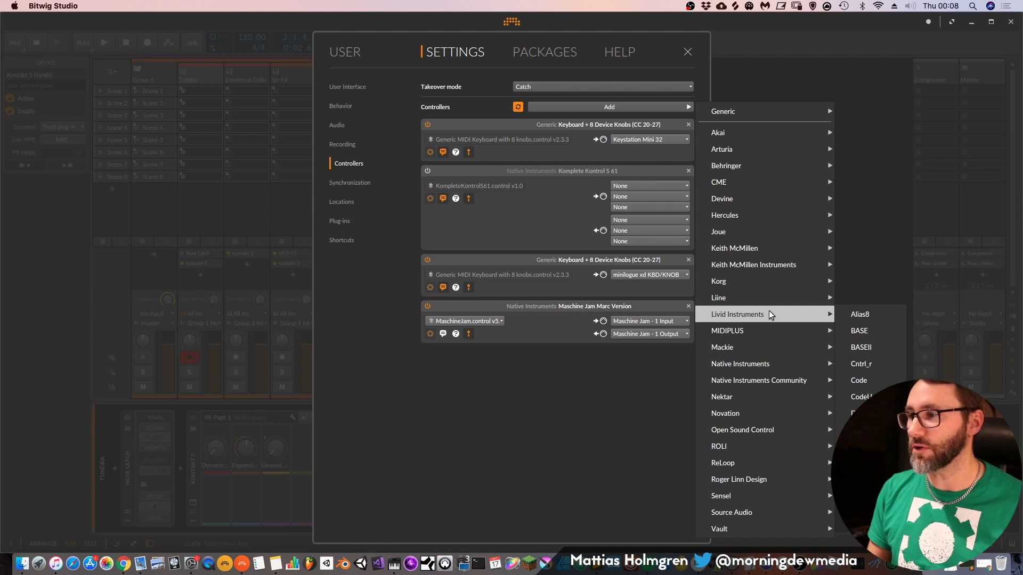
{"action": "mouse_move", "coordinate": [771, 451]}
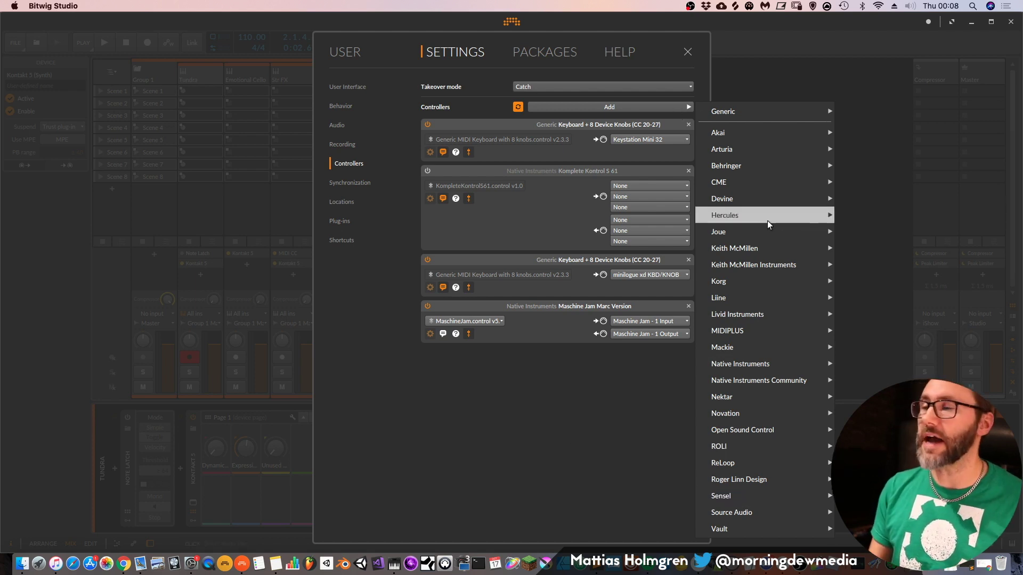
{"action": "mouse_move", "coordinate": [758, 358]}
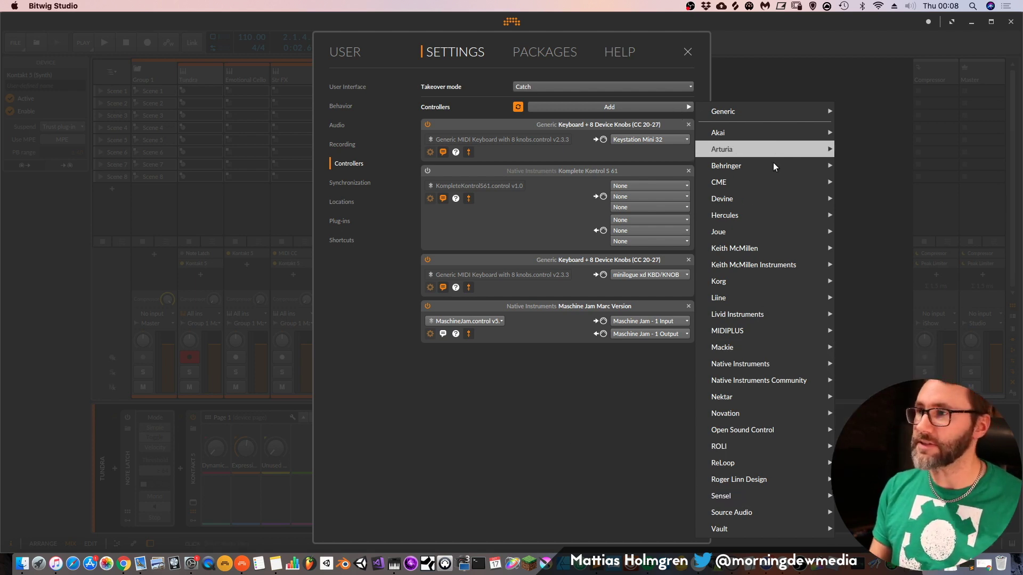
{"action": "mouse_move", "coordinate": [749, 112]}
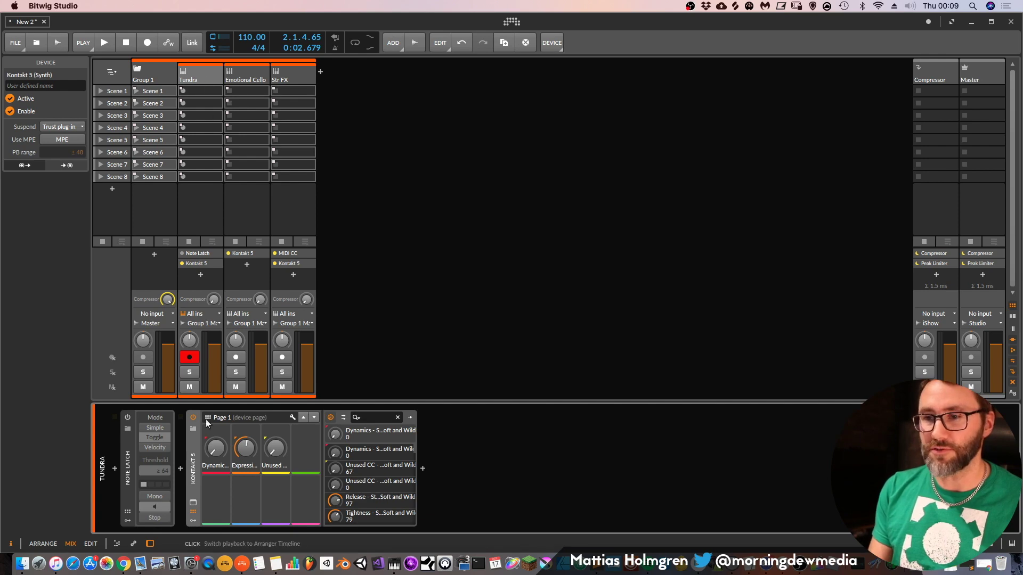
- Open the Kontakt window on the Tundra track and look through its libraries and host automation assignments
{"action": "left_click", "coordinate": [193, 502]}
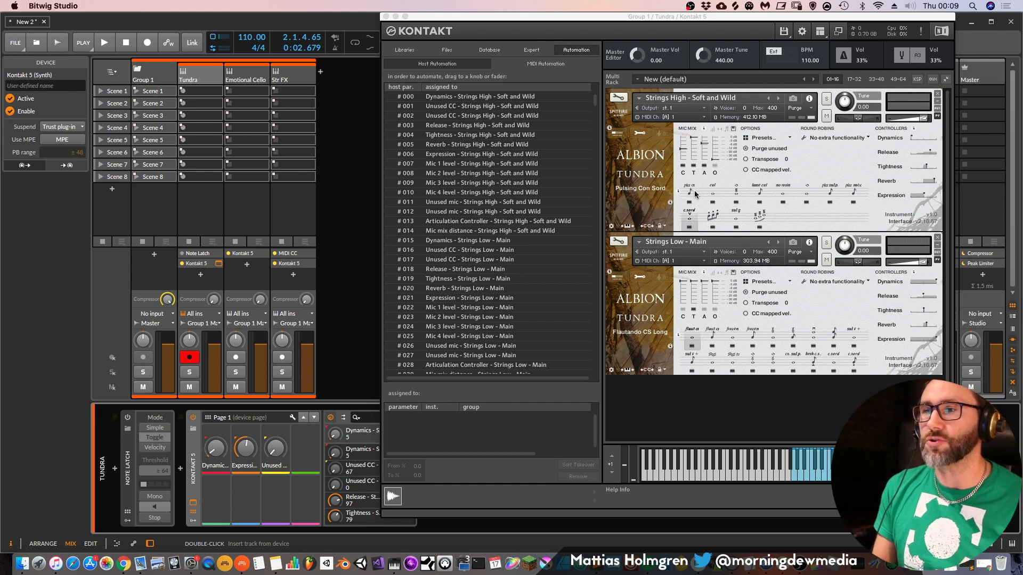
{"action": "left_click", "coordinate": [405, 50]}
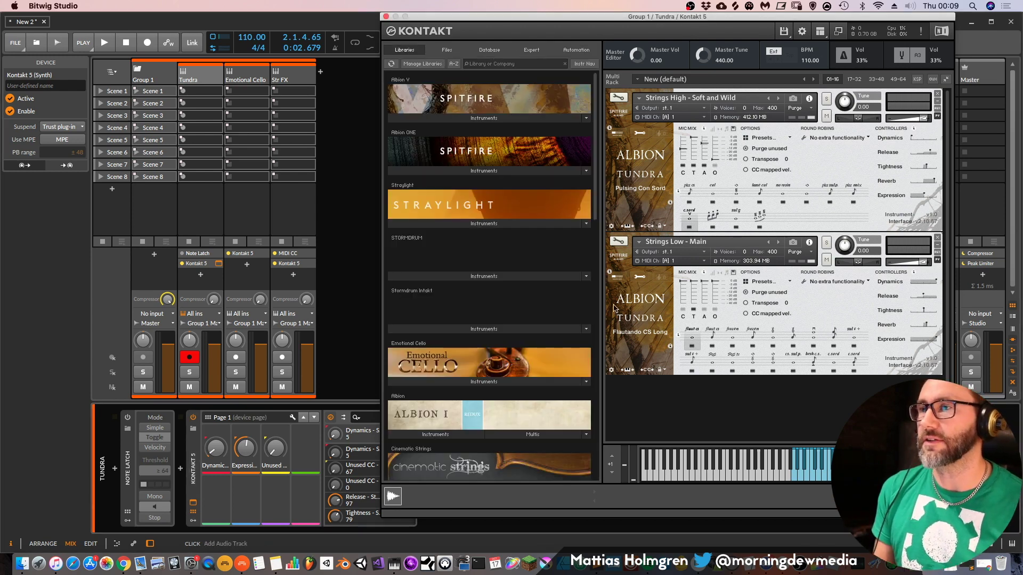
{"action": "left_click", "coordinate": [574, 51]}
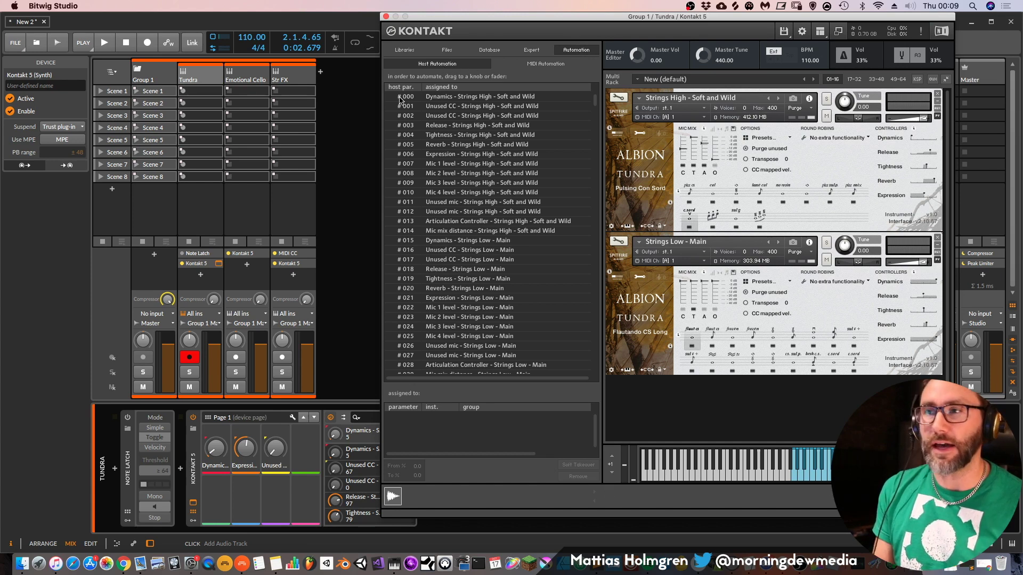
{"action": "scroll", "coordinate": [597, 100], "scroll_direction": "down", "scroll_amount": 5}
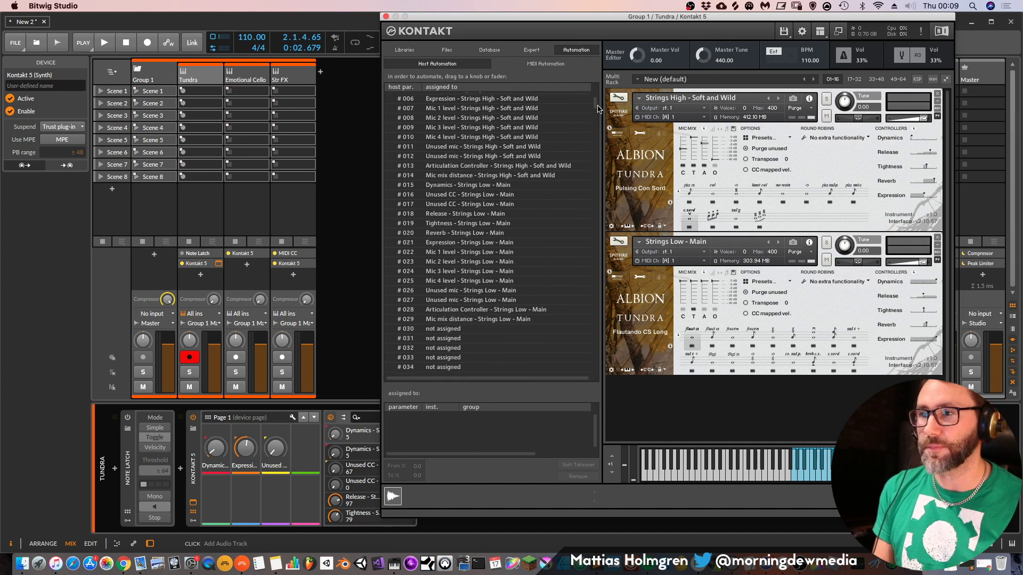
{"action": "scroll", "coordinate": [597, 101], "scroll_direction": "up", "scroll_amount": 5}
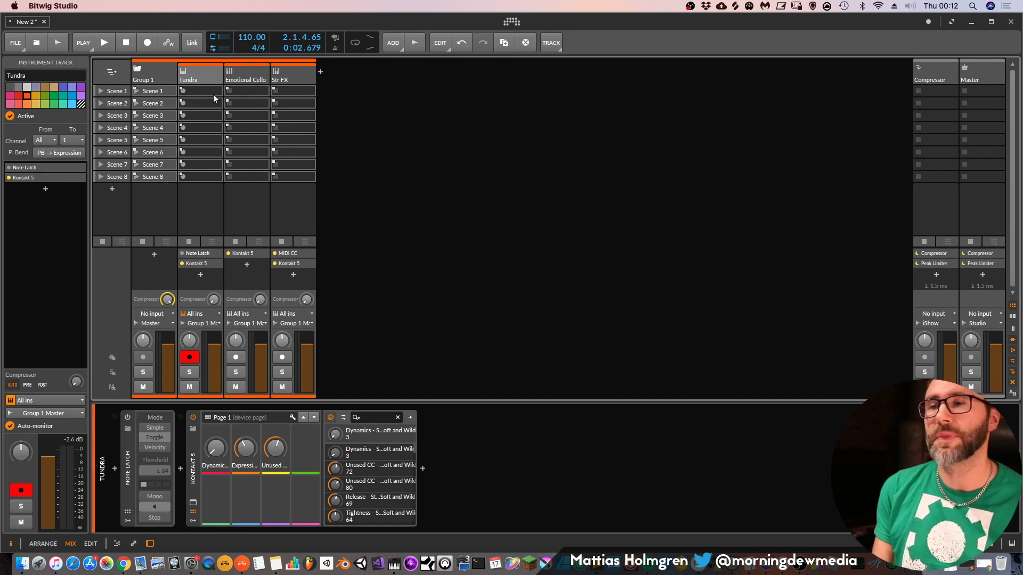
- Open Kontakt on the Emotional Cello track and assign host automation parameter #000 to the instrument's large glowing dial
{"action": "left_click", "coordinate": [244, 77]}
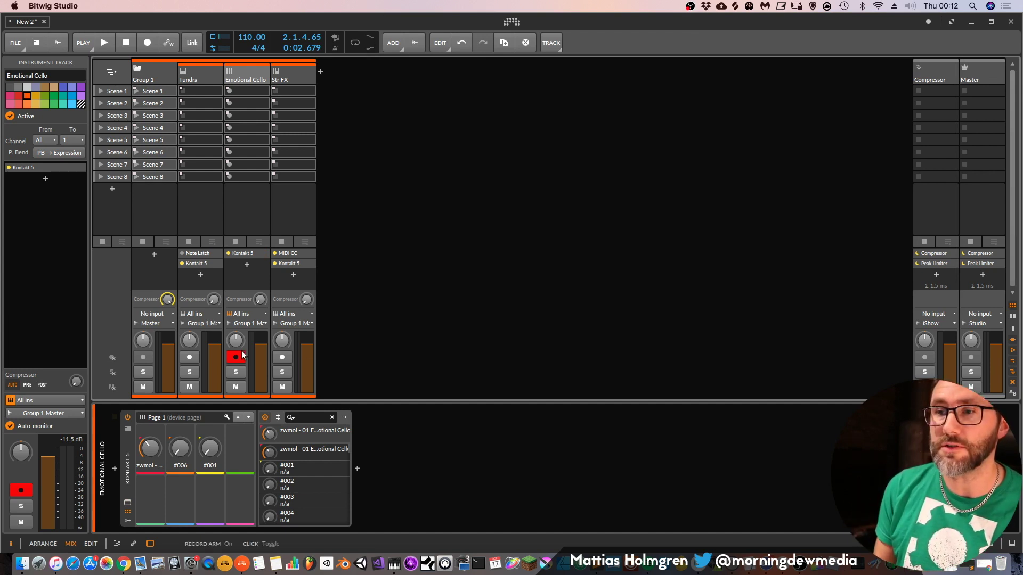
{"action": "left_click", "coordinate": [266, 254]}
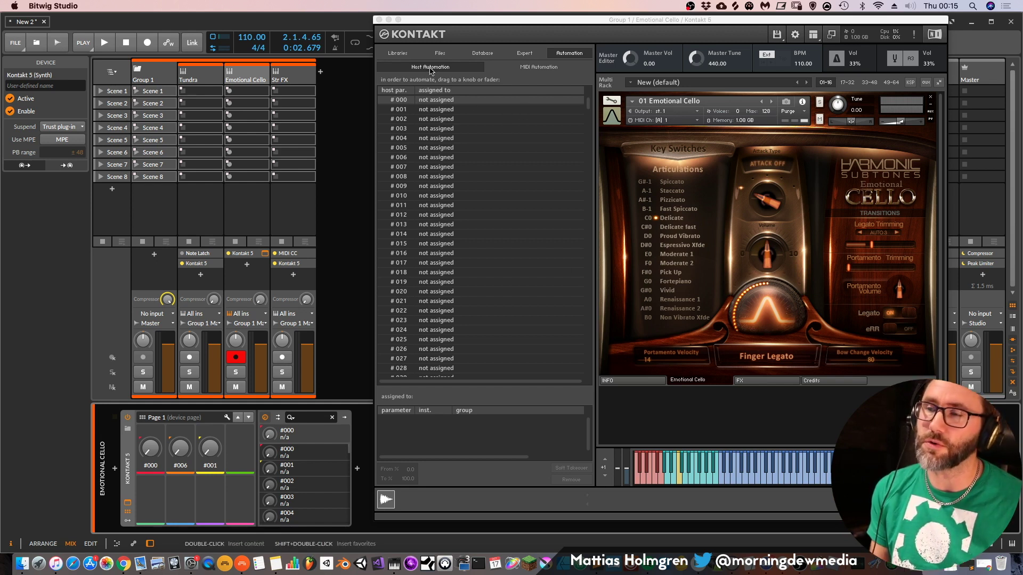
{"action": "left_click", "coordinate": [414, 109]}
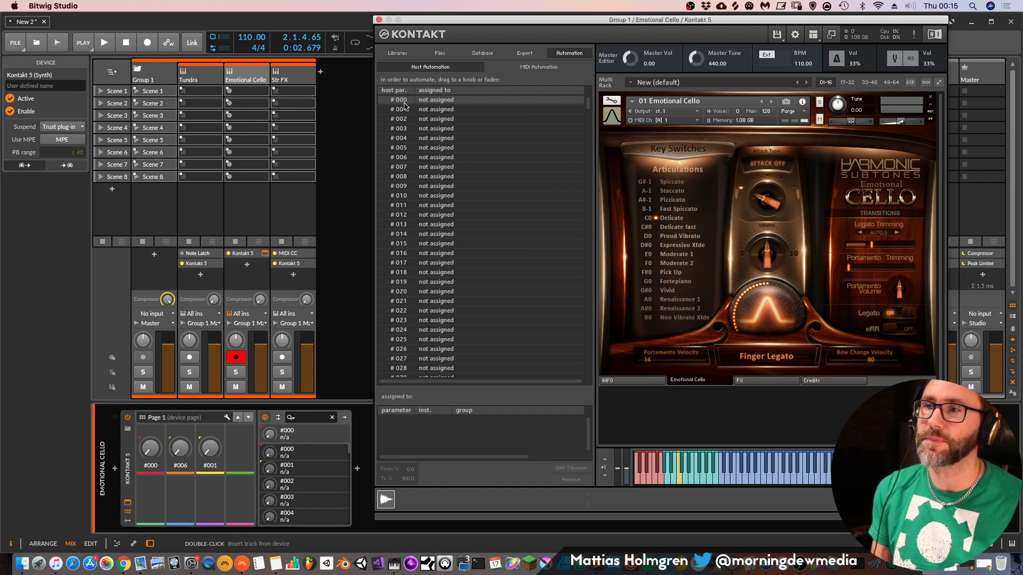
{"action": "left_click_drag", "start_coordinate": [627, 140], "coordinate": [771, 320]}
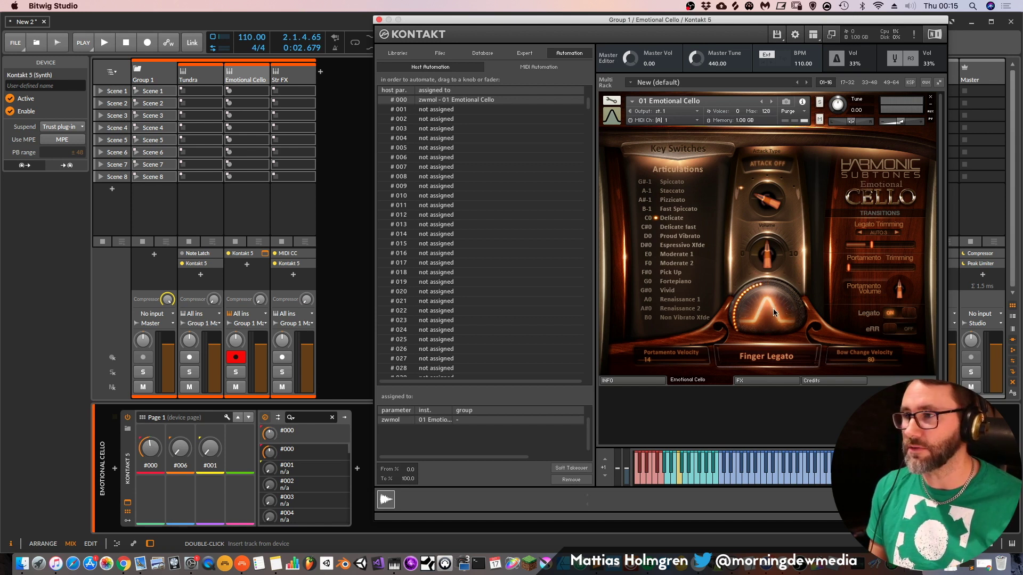
- Try moving the cello's large dial with the #000 remote control knob and with Kontakt's modulation wheel
{"action": "left_click", "coordinate": [149, 457]}
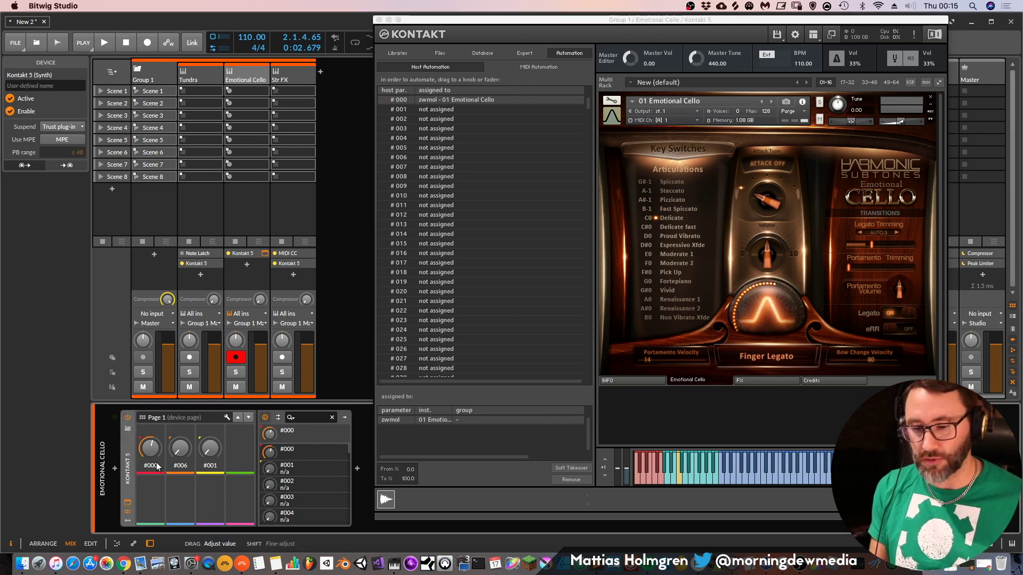
{"action": "left_click_drag", "start_coordinate": [166, 464], "coordinate": [166, 498]}
{"action": "left_click_drag", "start_coordinate": [150, 449], "coordinate": [149, 400]}
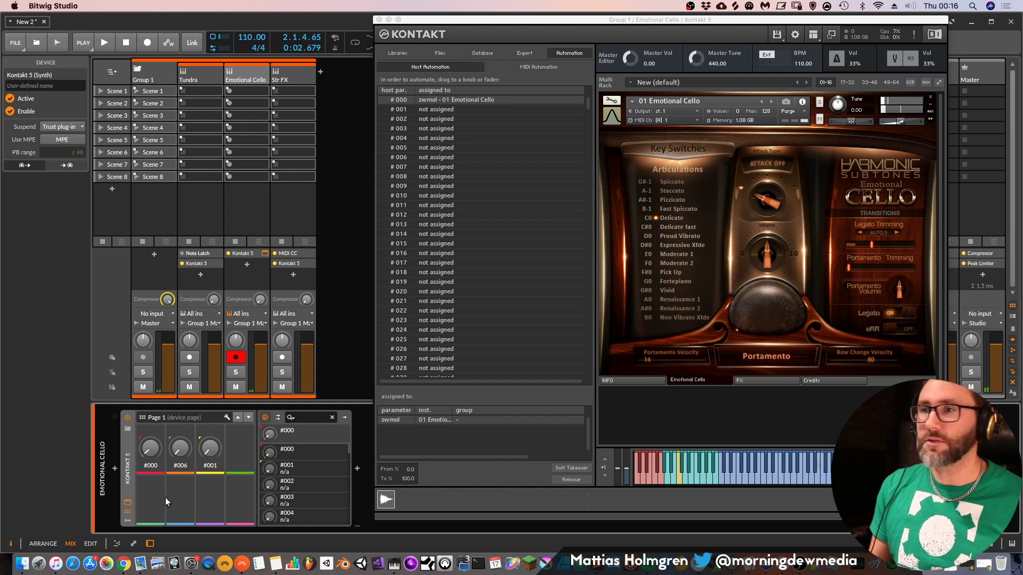
{"action": "left_click", "coordinate": [625, 469]}
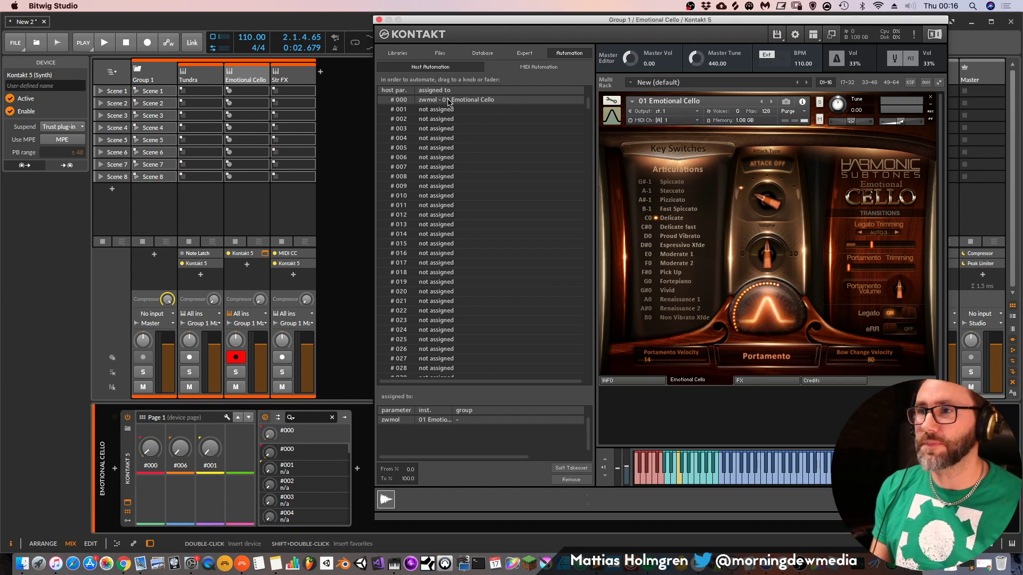
- Remove the host automation assignment from parameter #000 and adjust the cello's large dial with Kontakt's modulation wheel
{"action": "left_click", "coordinate": [571, 480]}
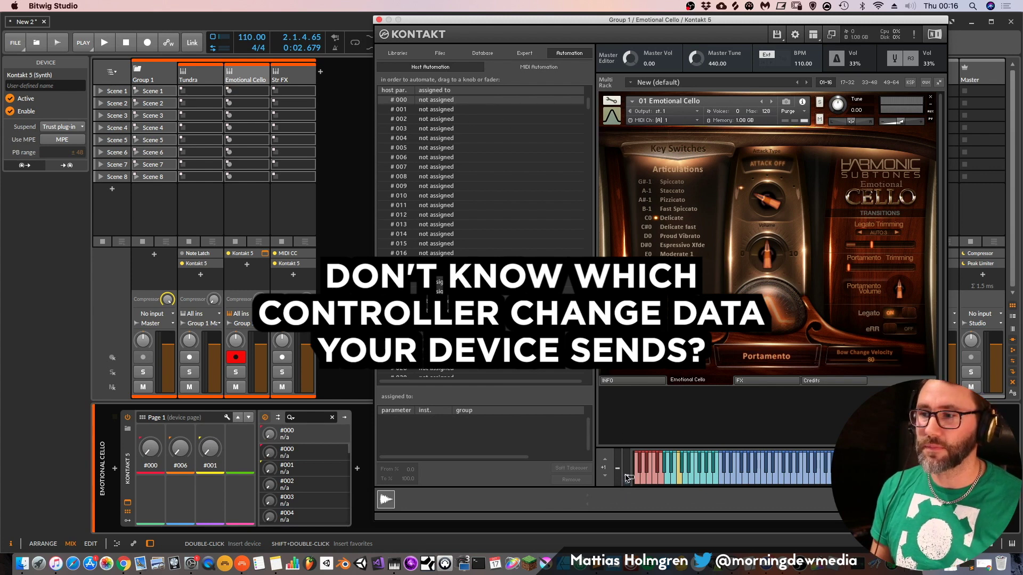
{"action": "left_click_drag", "start_coordinate": [627, 475], "coordinate": [646, 491]}
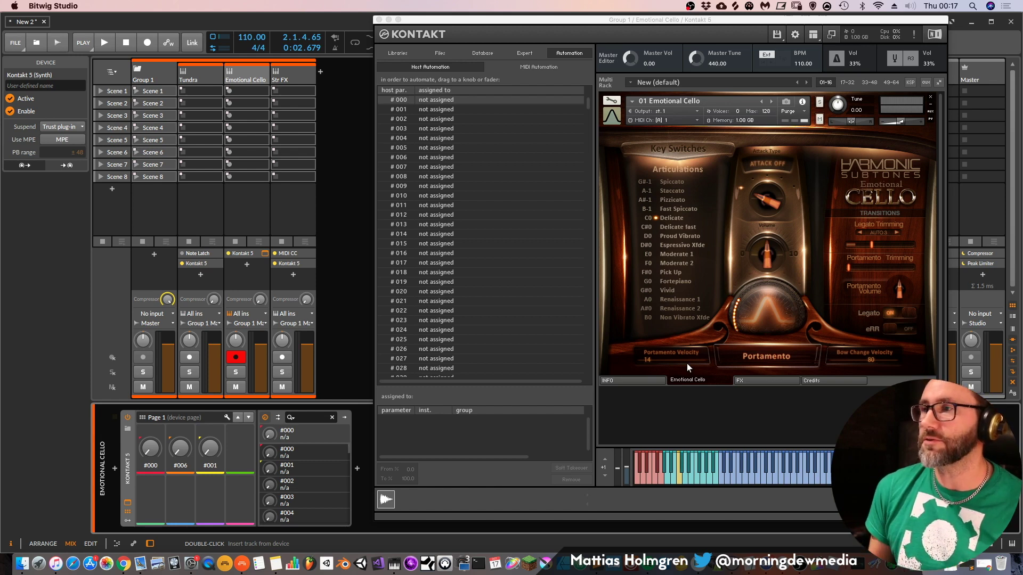
- Insert a MIDI CC device before Kontakt on the Emotional Cello track and set its fourth knob to CC 2
{"action": "left_click", "coordinate": [115, 469]}
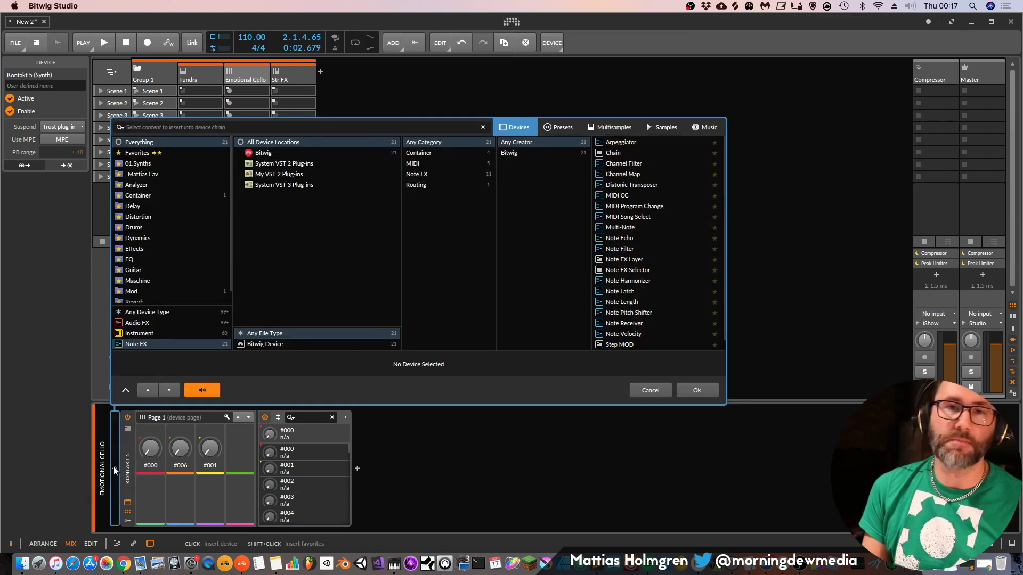
{"action": "left_click", "coordinate": [620, 195]}
{"action": "left_click", "coordinate": [704, 388]}
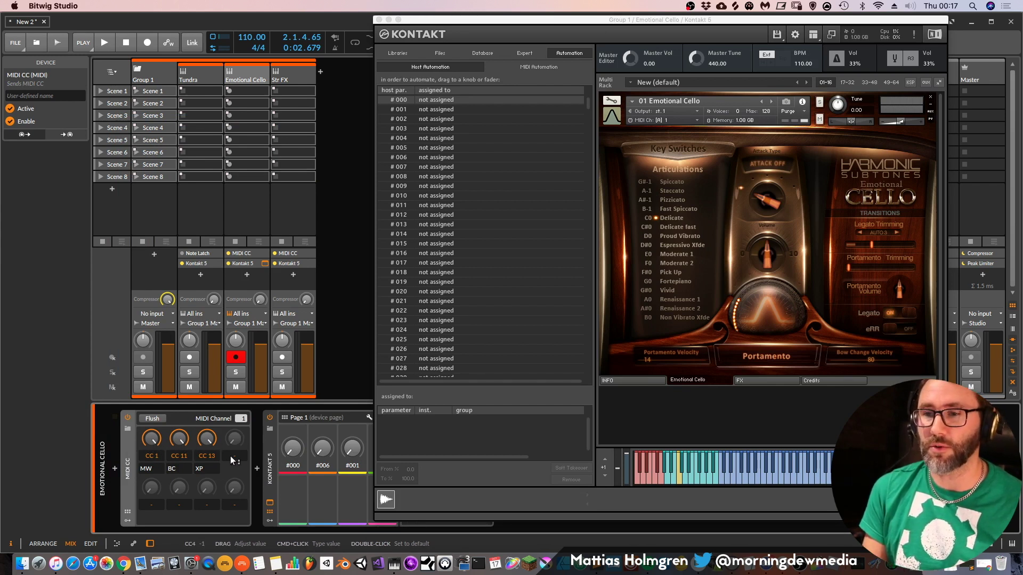
{"action": "left_click_drag", "start_coordinate": [235, 456], "coordinate": [235, 452]}
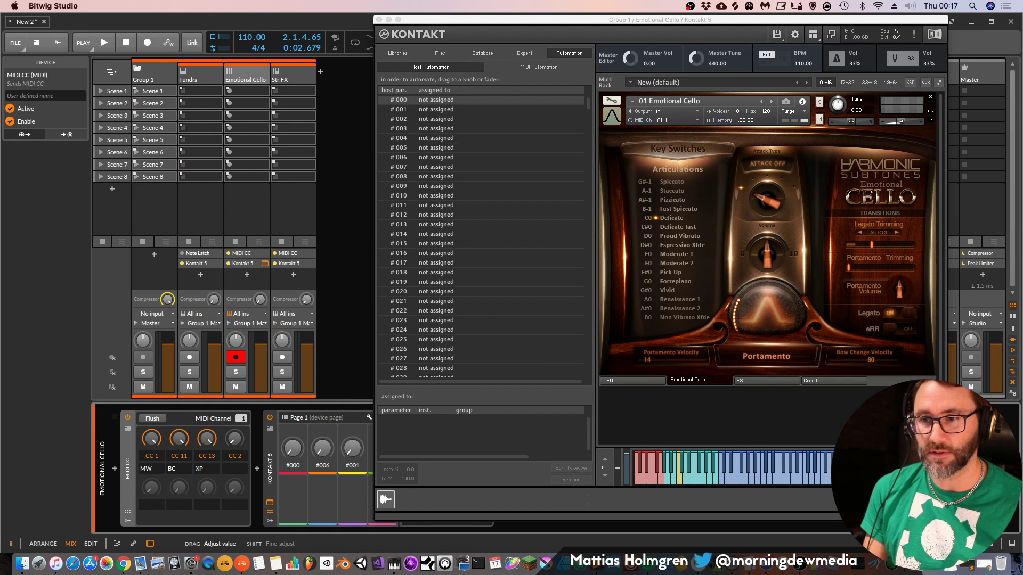
{"action": "mouse_move", "coordinate": [237, 439]}
{"action": "left_mouse_down"}
{"action": "mouse_move", "coordinate": [238, 426]}
{"action": "mouse_move", "coordinate": [235, 437]}
{"action": "left_mouse_up"}
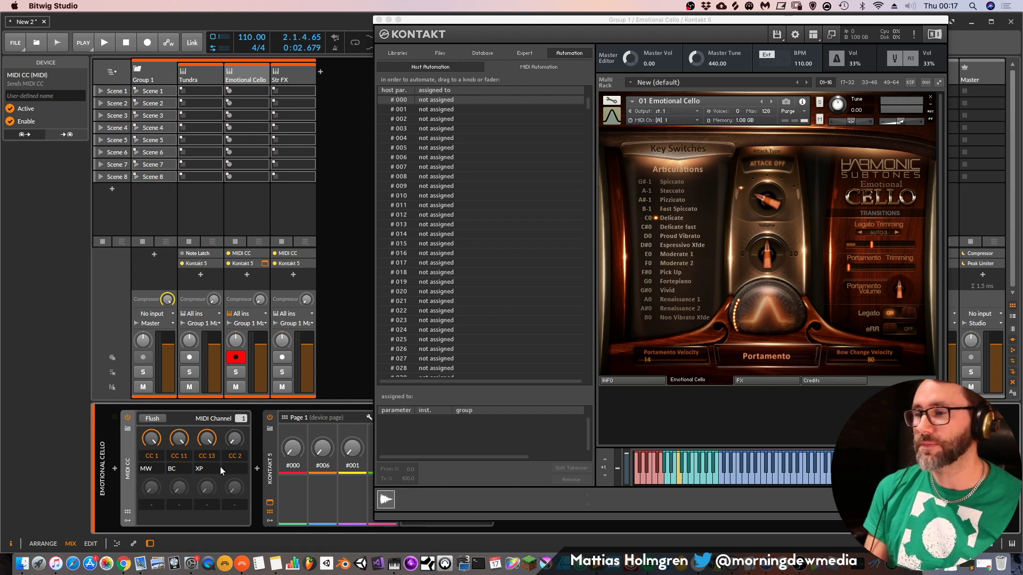
- Adjust the MIDI CC device's knobs and the cello's large dial to try out controlling the instrument's dynamics
{"action": "left_click", "coordinate": [628, 457]}
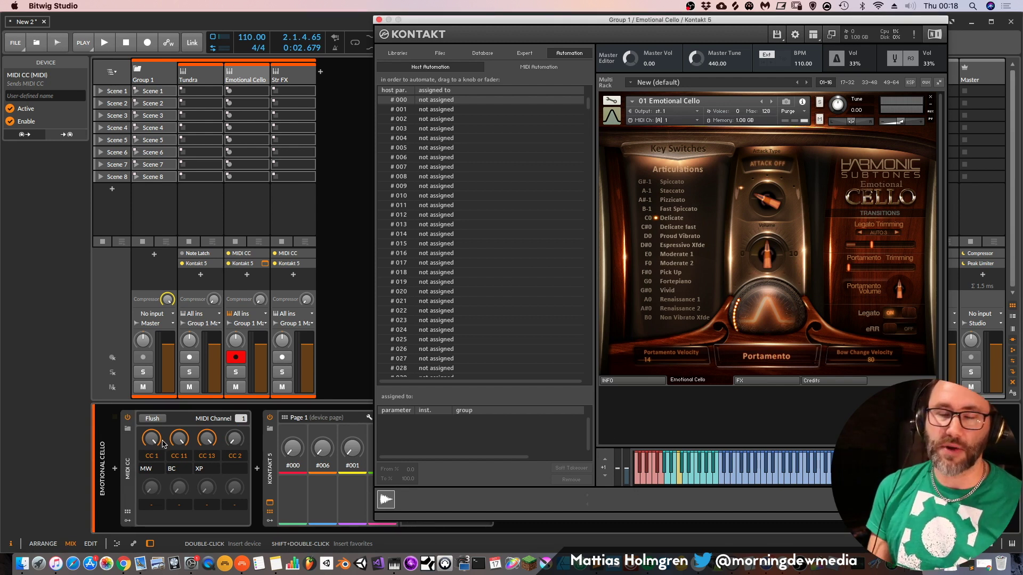
{"action": "mouse_move", "coordinate": [155, 443]}
{"action": "left_mouse_down"}
{"action": "mouse_move", "coordinate": [155, 426]}
{"action": "mouse_move", "coordinate": [155, 445]}
{"action": "left_mouse_up"}
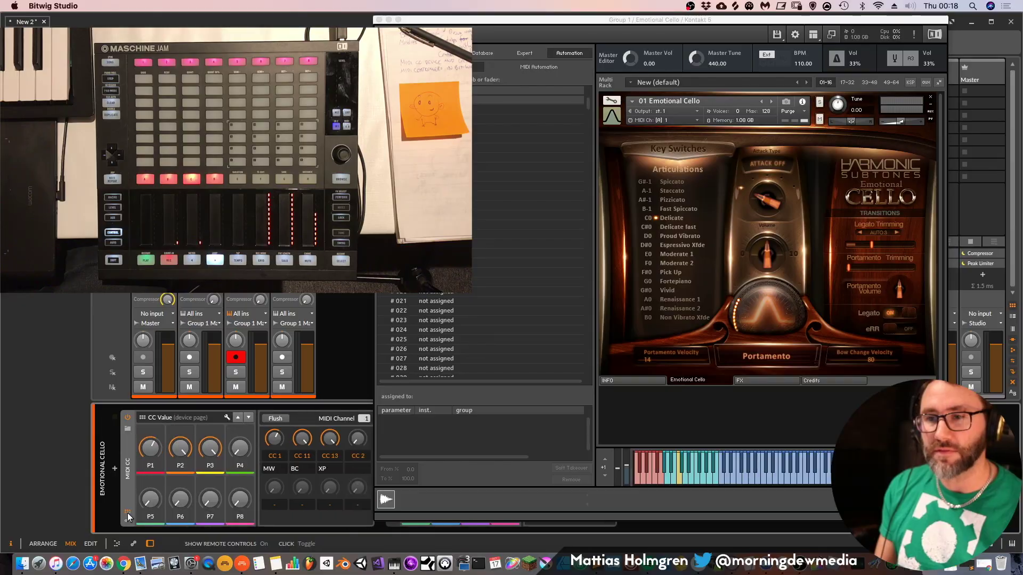
{"action": "scroll", "coordinate": [126, 512], "scroll_direction": "down", "scroll_amount": 3}
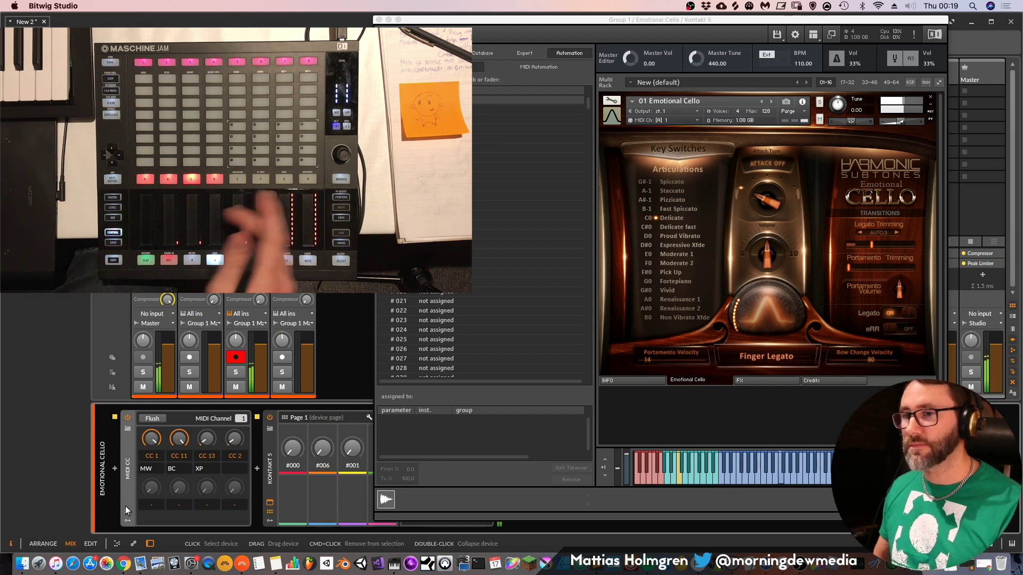
{"action": "left_click", "coordinate": [770, 296]}
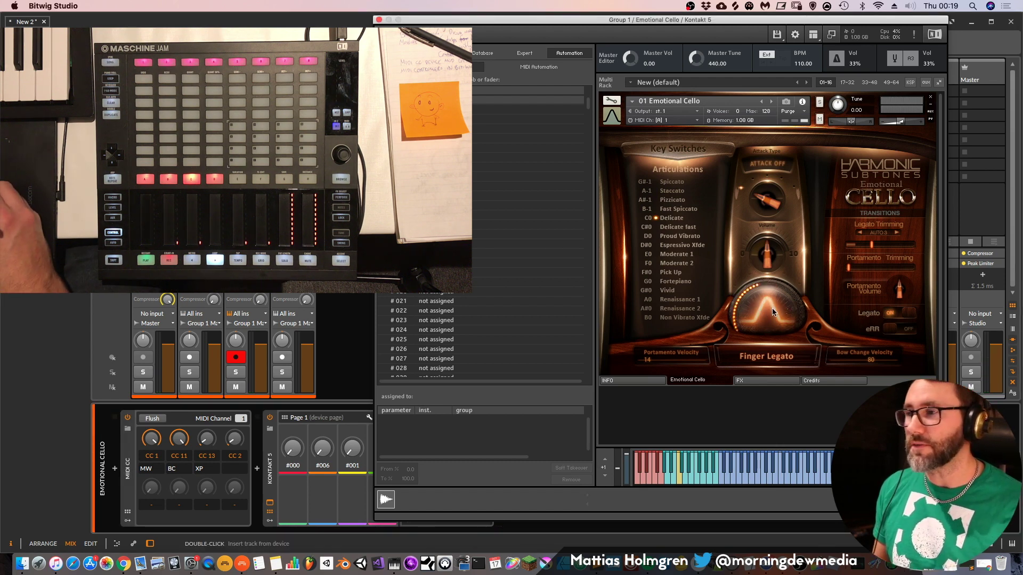
{"action": "left_click", "coordinate": [207, 444]}
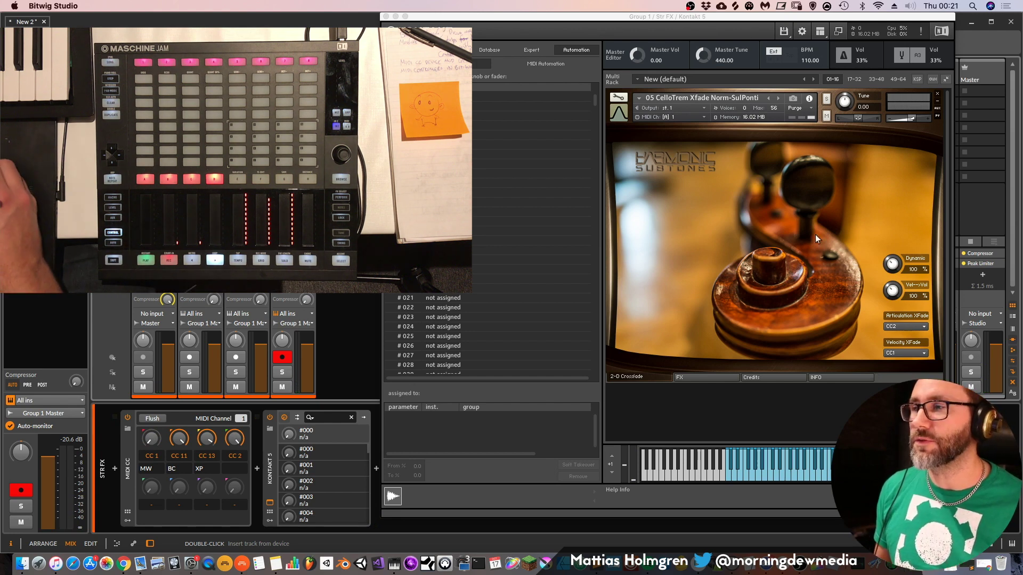
- Enable the Note Latch device on the Tundra track and open that track's Kontakt window
{"action": "left_click", "coordinate": [762, 172]}
{"action": "left_click", "coordinate": [200, 397]}
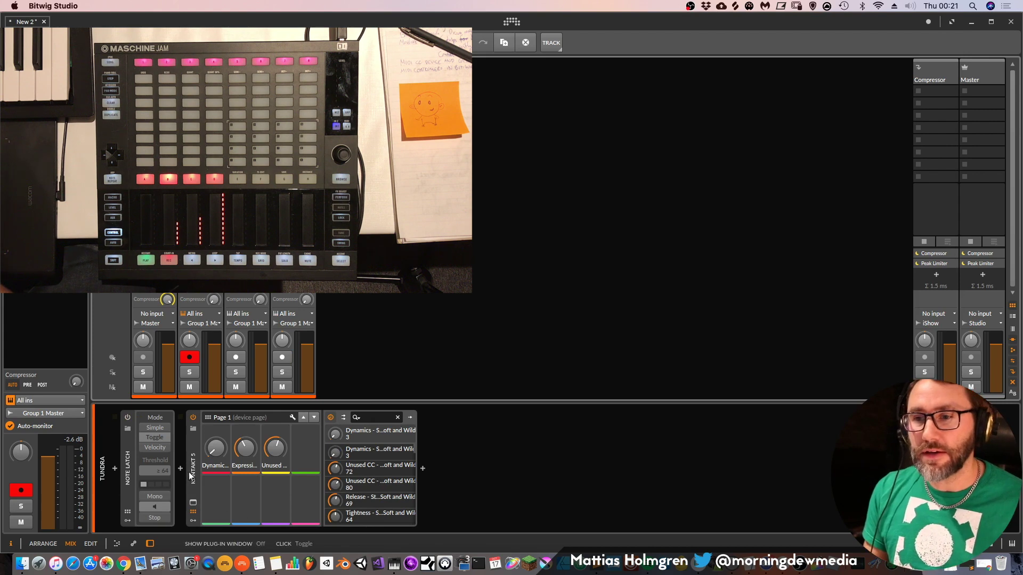
{"action": "left_click", "coordinate": [128, 417]}
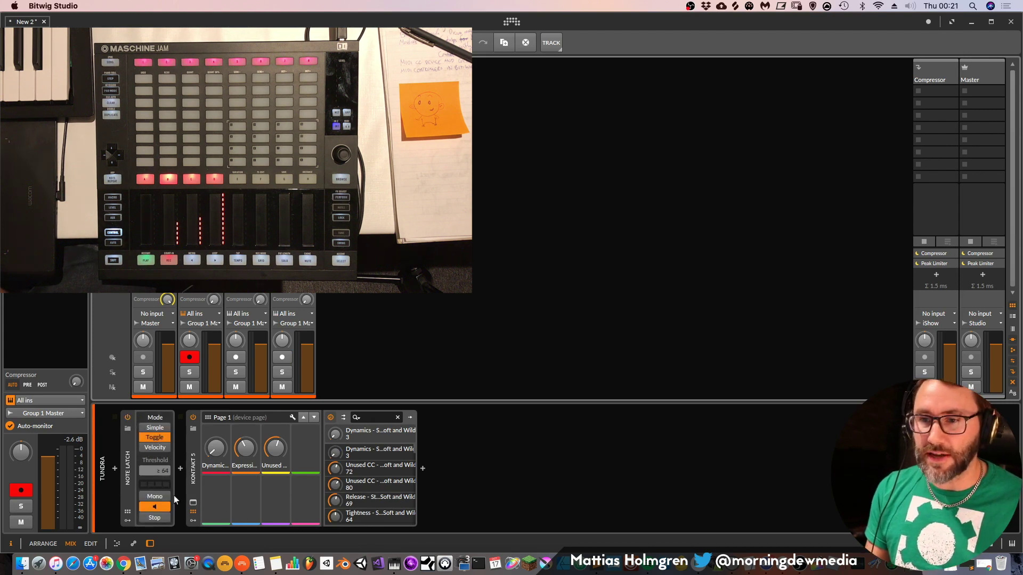
{"action": "left_click", "coordinate": [195, 503]}
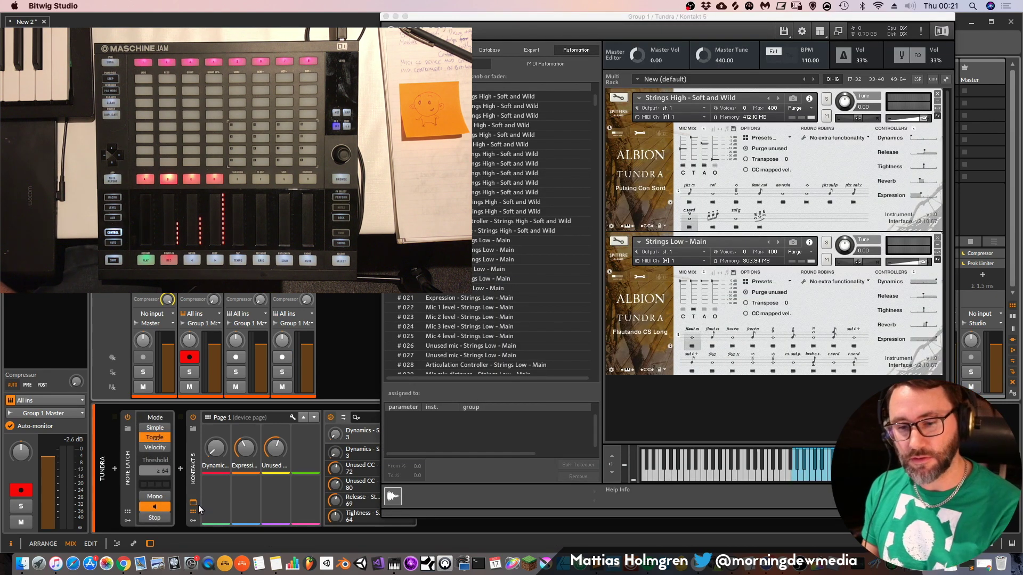